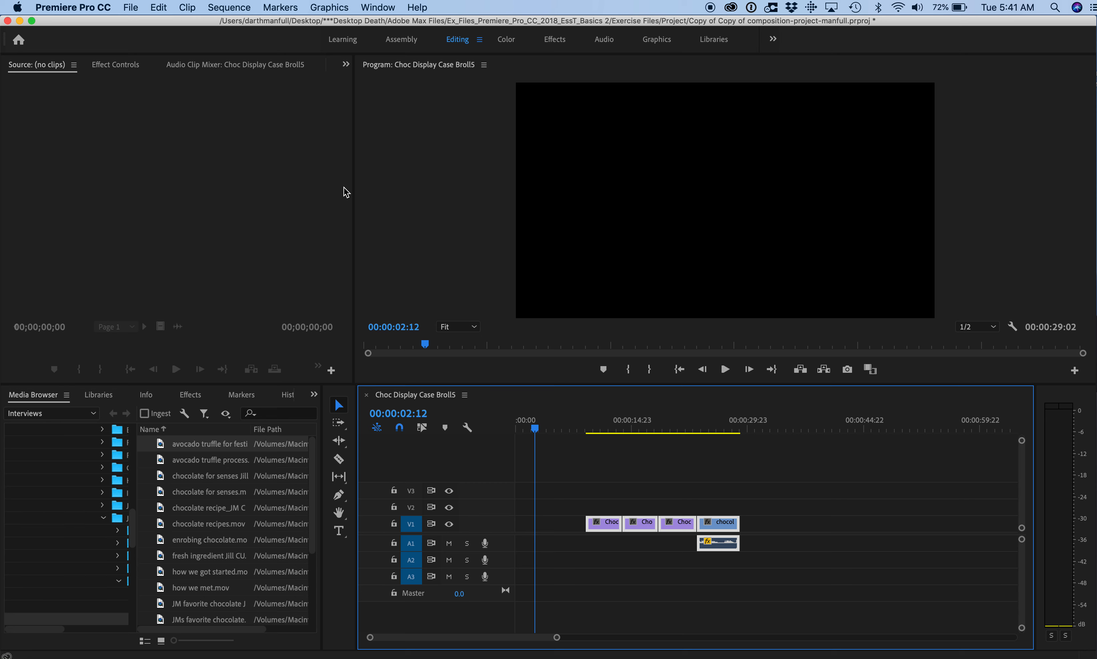
Step: Clear the clip selection and scrub to the interview clip at the end of the sequence
{"action": "left_click", "coordinate": [199, 490]}
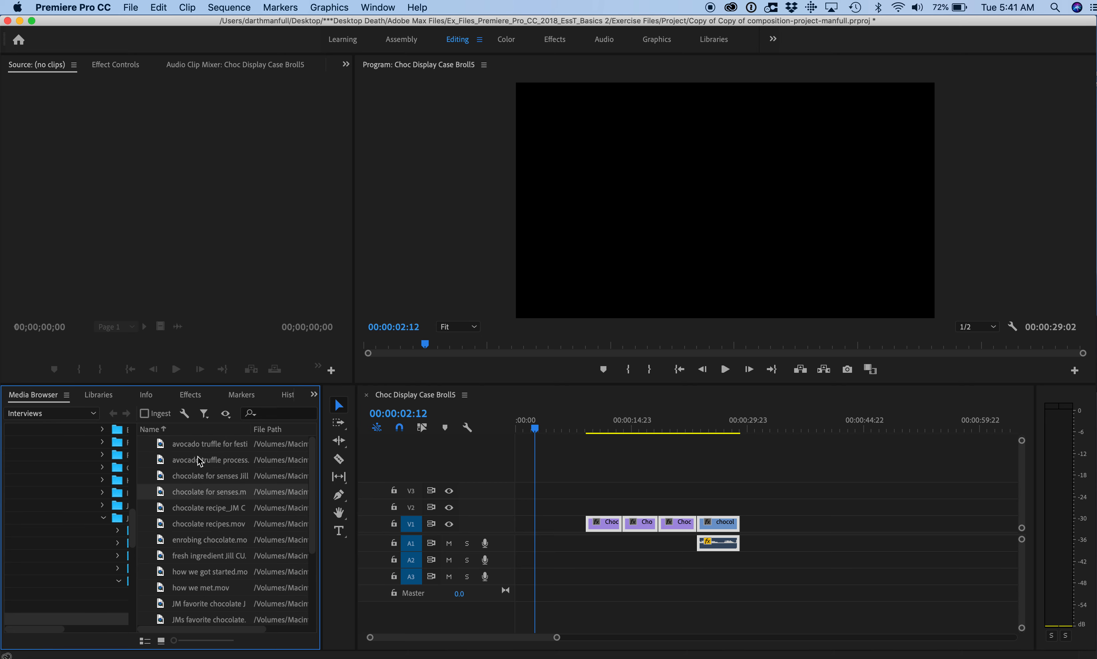
{"action": "left_click", "coordinate": [204, 232]}
{"action": "left_click", "coordinate": [473, 260]}
{"action": "left_click", "coordinate": [549, 440]}
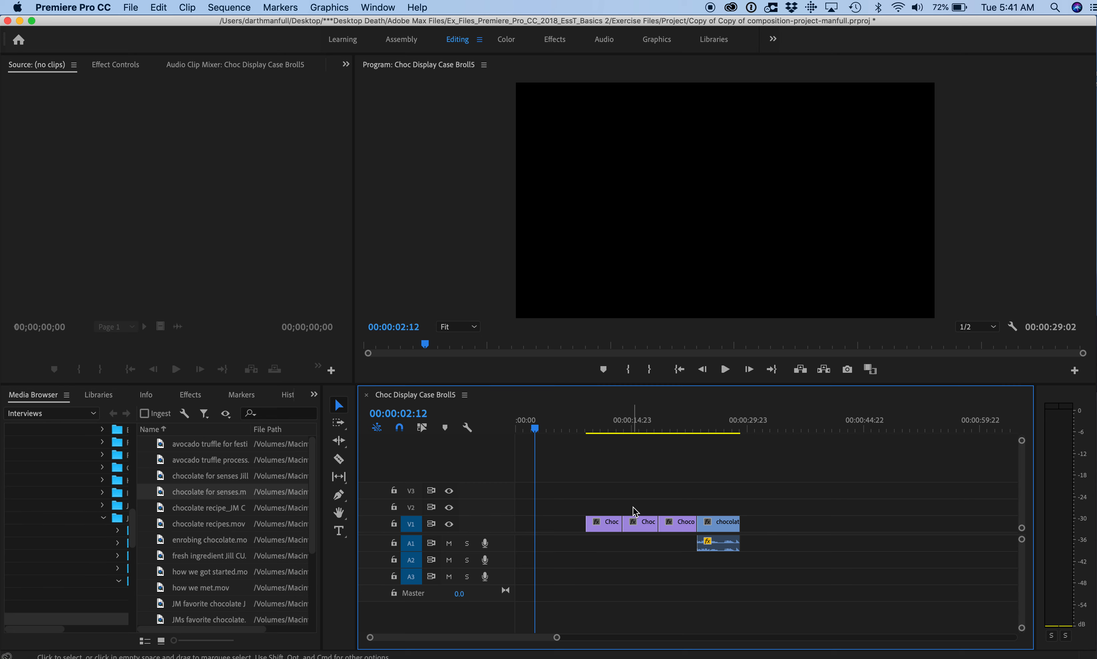
{"action": "mouse_move", "coordinate": [535, 429]}
{"action": "left_mouse_down"}
{"action": "mouse_move", "coordinate": [629, 439]}
{"action": "mouse_move", "coordinate": [715, 466]}
{"action": "left_mouse_up"}
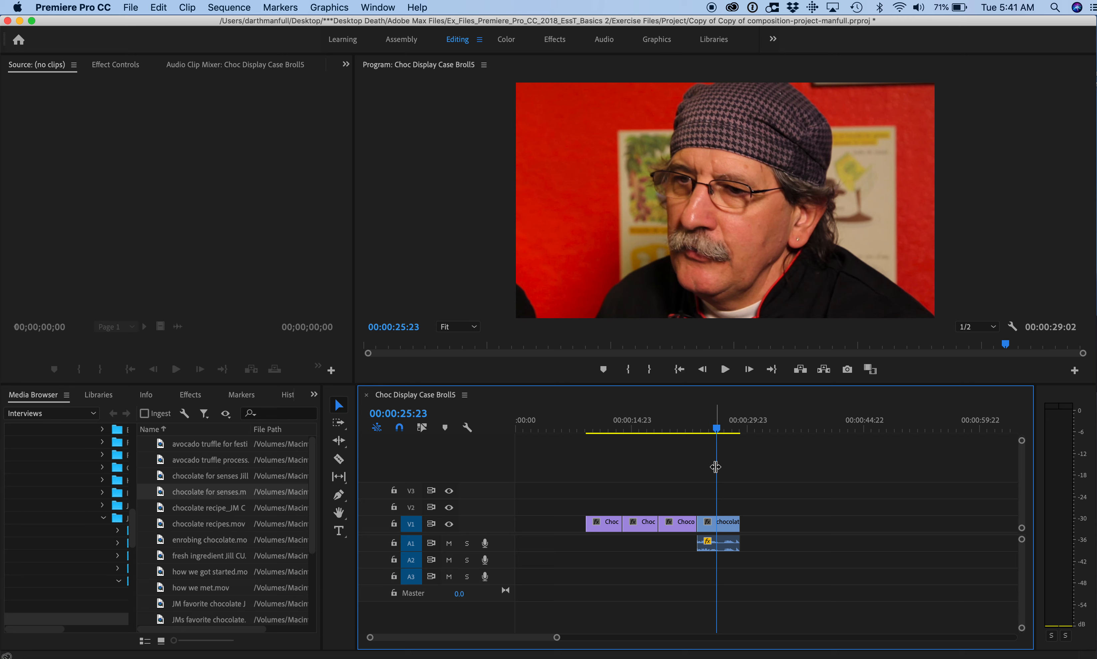
Step: Switch to the Graphics workspace and add the Modern Left title template at the start of track V1
{"action": "left_click", "coordinate": [657, 39]}
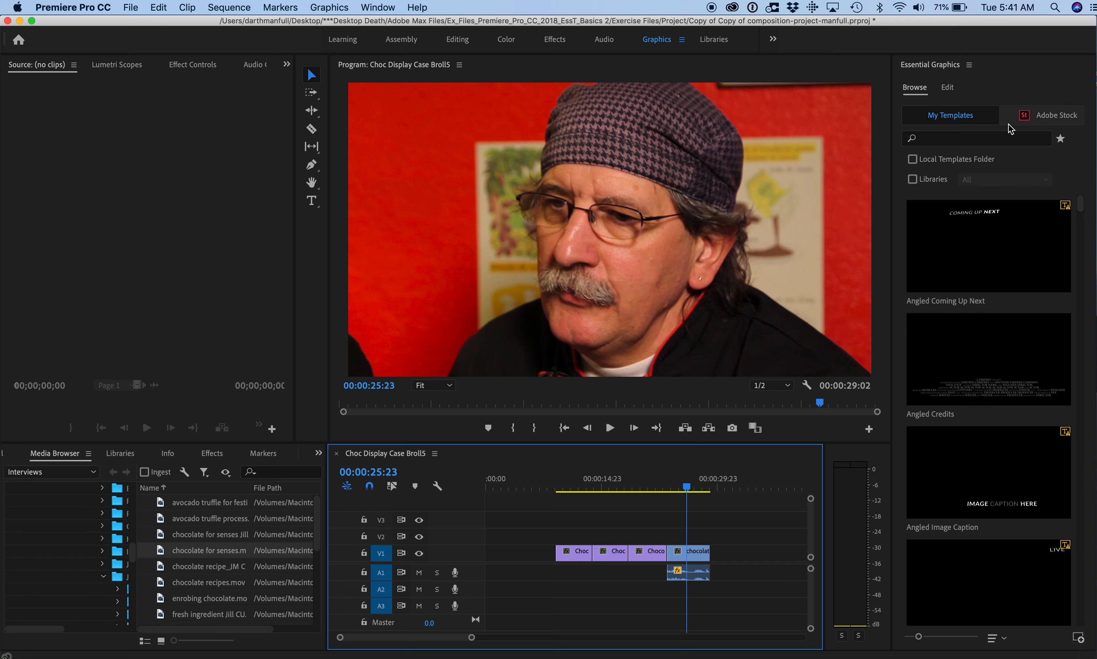
{"action": "left_click", "coordinate": [980, 123]}
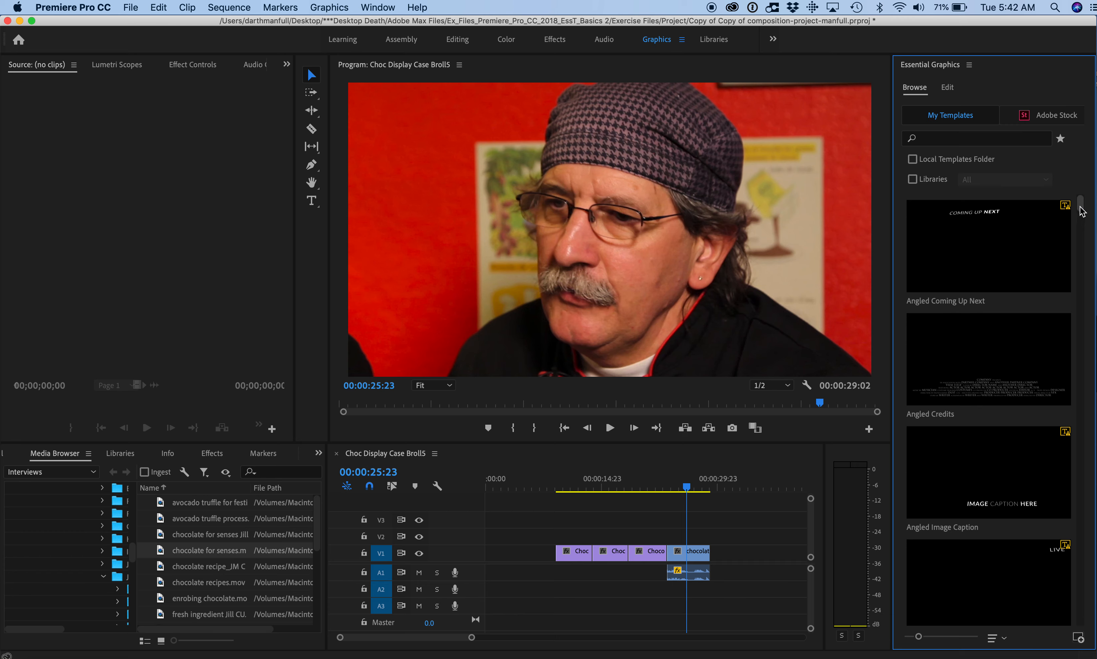
{"action": "left_click_drag", "start_coordinate": [1082, 211], "coordinate": [1092, 470]}
{"action": "left_click_drag", "start_coordinate": [991, 484], "coordinate": [481, 558]}
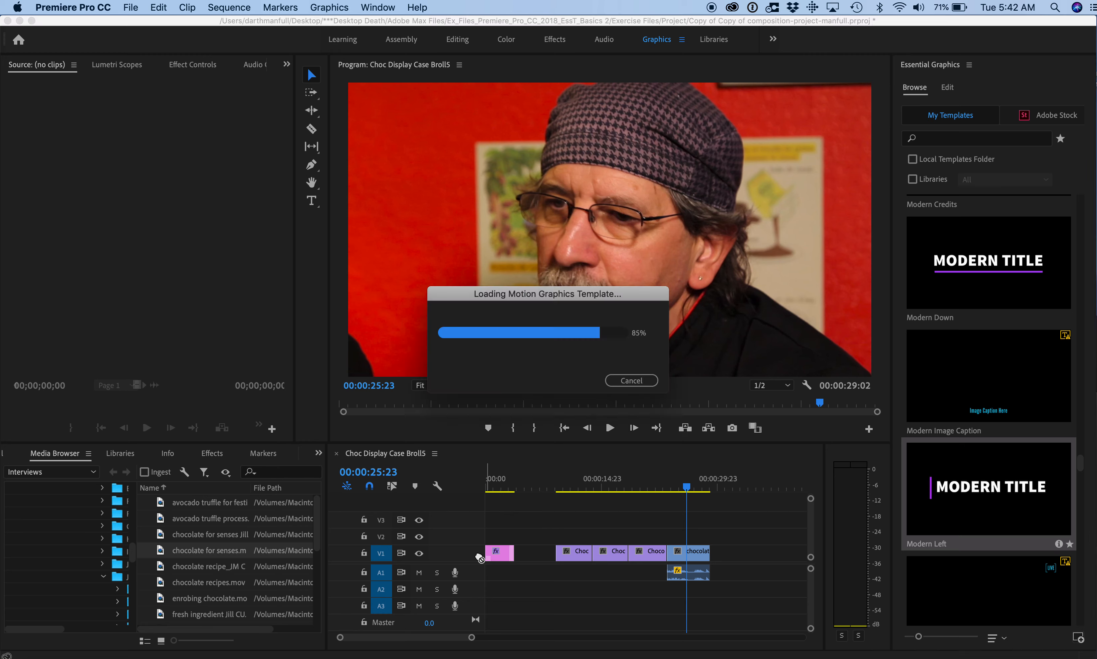
Step: Replace the text of the new title at the start of the sequence with PAN SHOT
{"action": "left_click", "coordinate": [497, 553]}
{"action": "left_click_drag", "start_coordinate": [687, 486], "coordinate": [507, 486]}
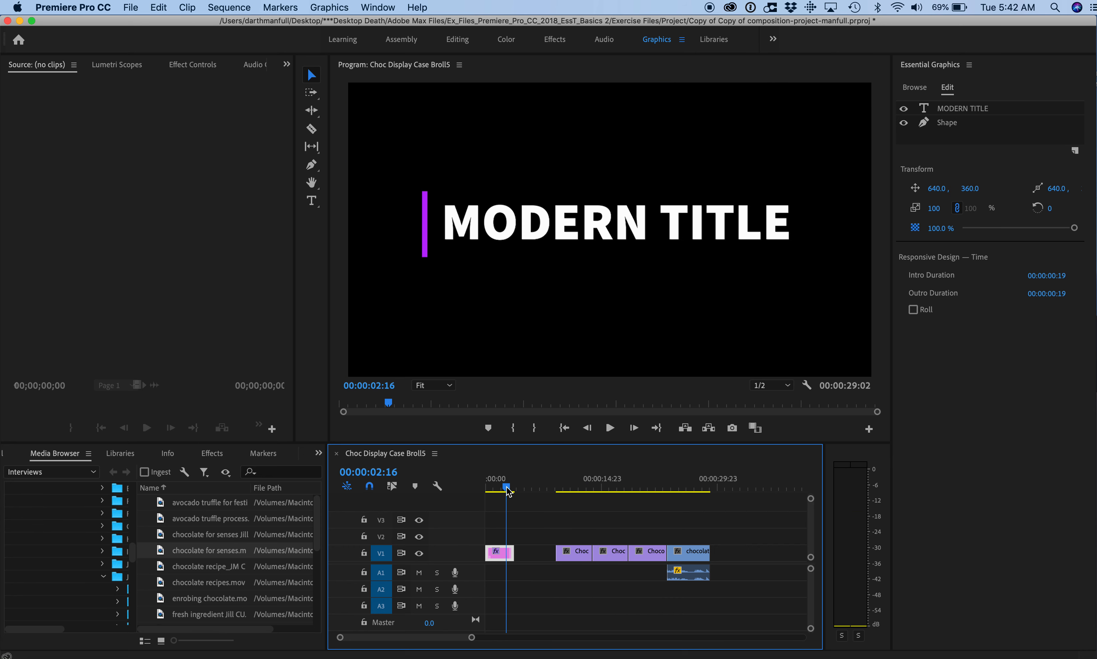
{"action": "double_click", "coordinate": [538, 232]}
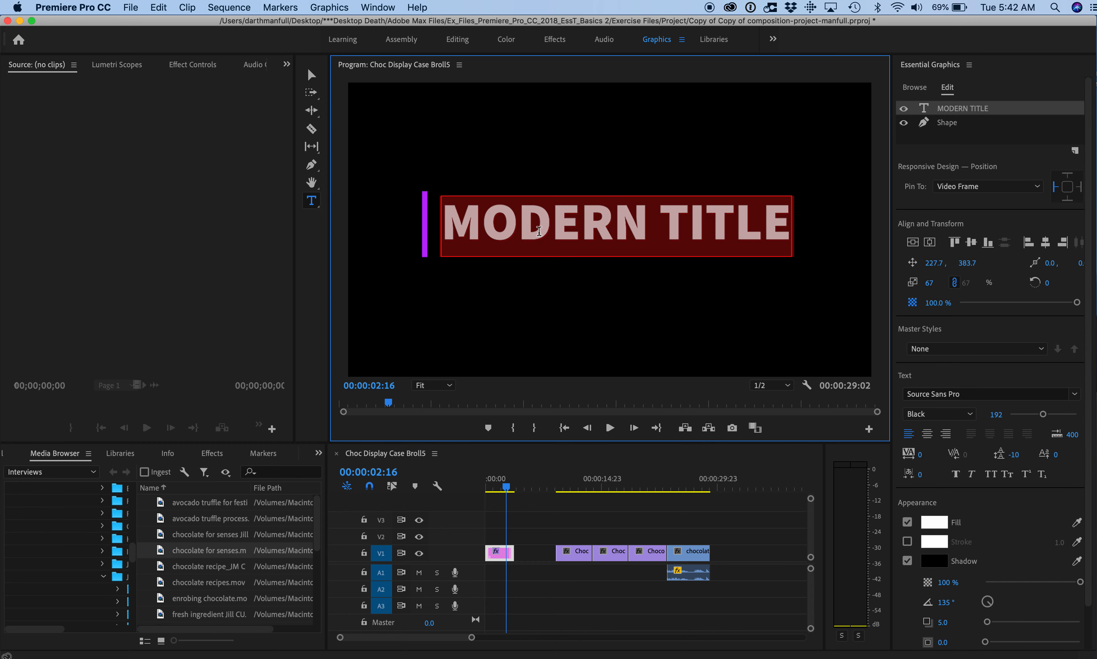
{"action": "type", "text": "PAN SHOT"}
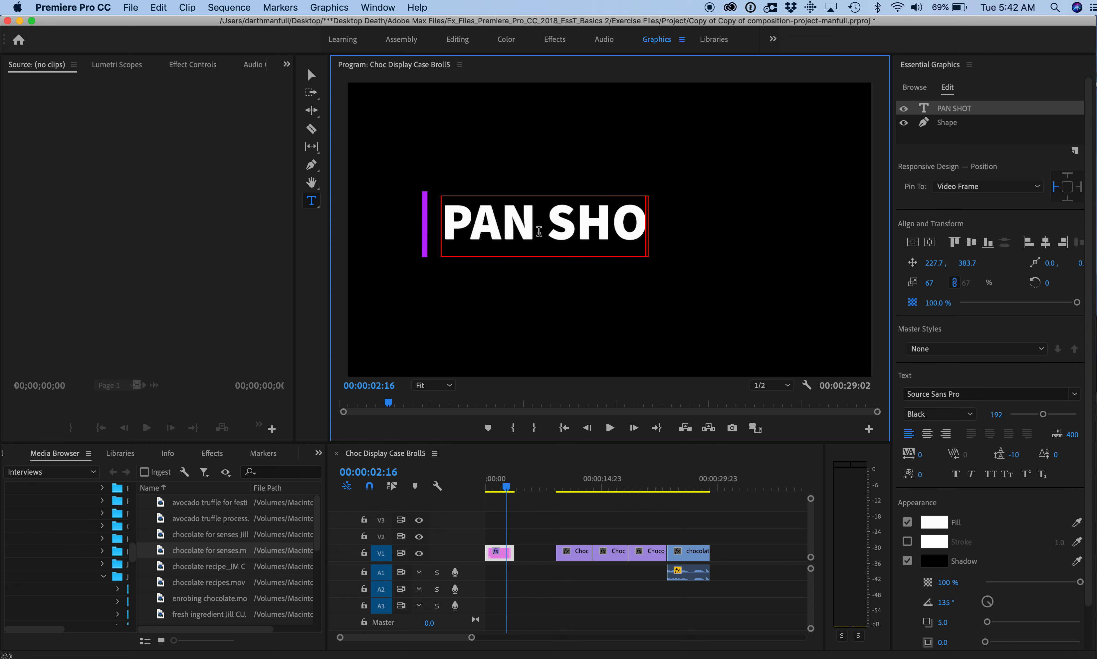
{"action": "left_click", "coordinate": [535, 533]}
Step: Move the first chocolate clip earlier on V1 so it directly follows the PAN SHOT title
{"action": "left_click", "coordinate": [575, 553]}
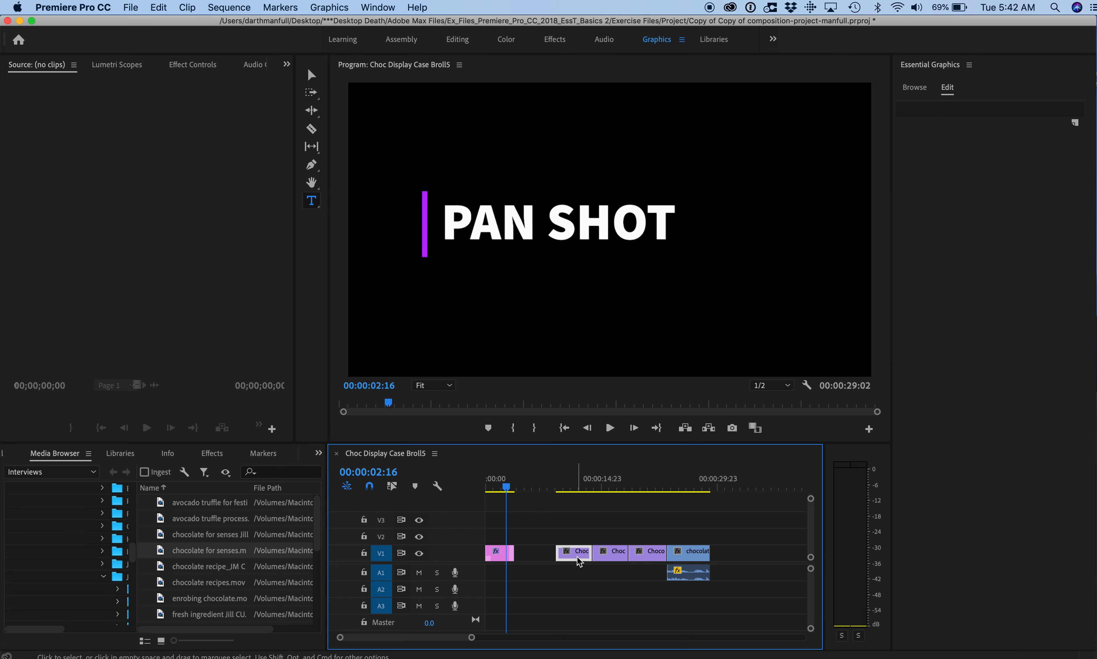
{"action": "left_click_drag", "start_coordinate": [506, 490], "coordinate": [559, 498]}
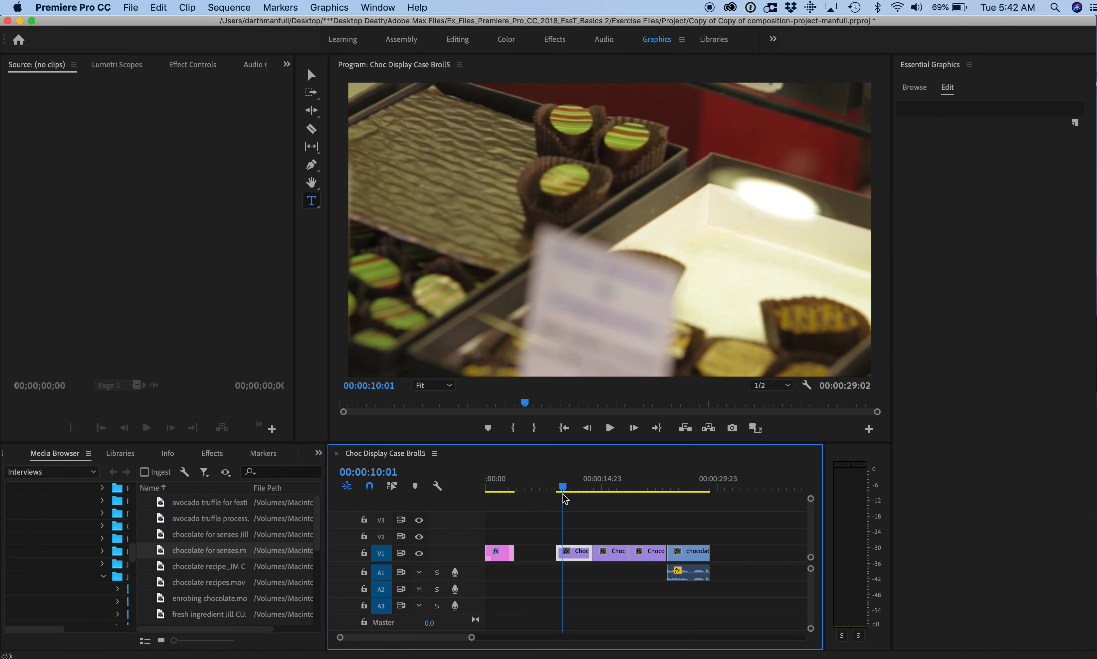
{"action": "mouse_move", "coordinate": [583, 555]}
{"action": "left_mouse_down"}
{"action": "mouse_move", "coordinate": [541, 558]}
{"action": "mouse_move", "coordinate": [563, 557]}
{"action": "left_mouse_up"}
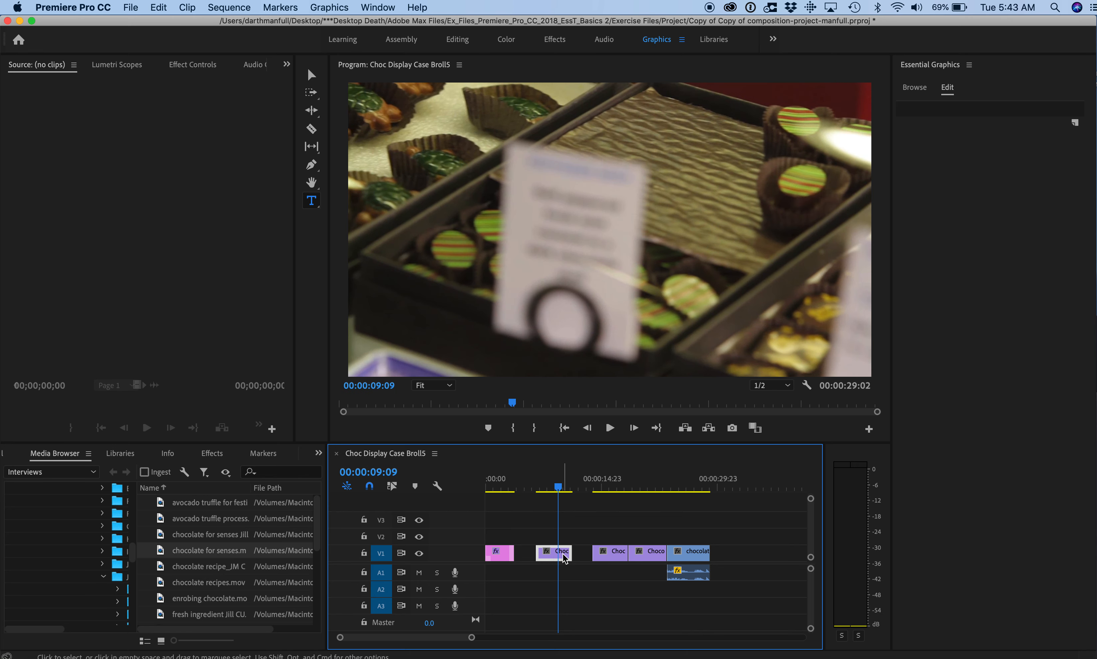
{"action": "left_click_drag", "start_coordinate": [562, 553], "coordinate": [543, 553]}
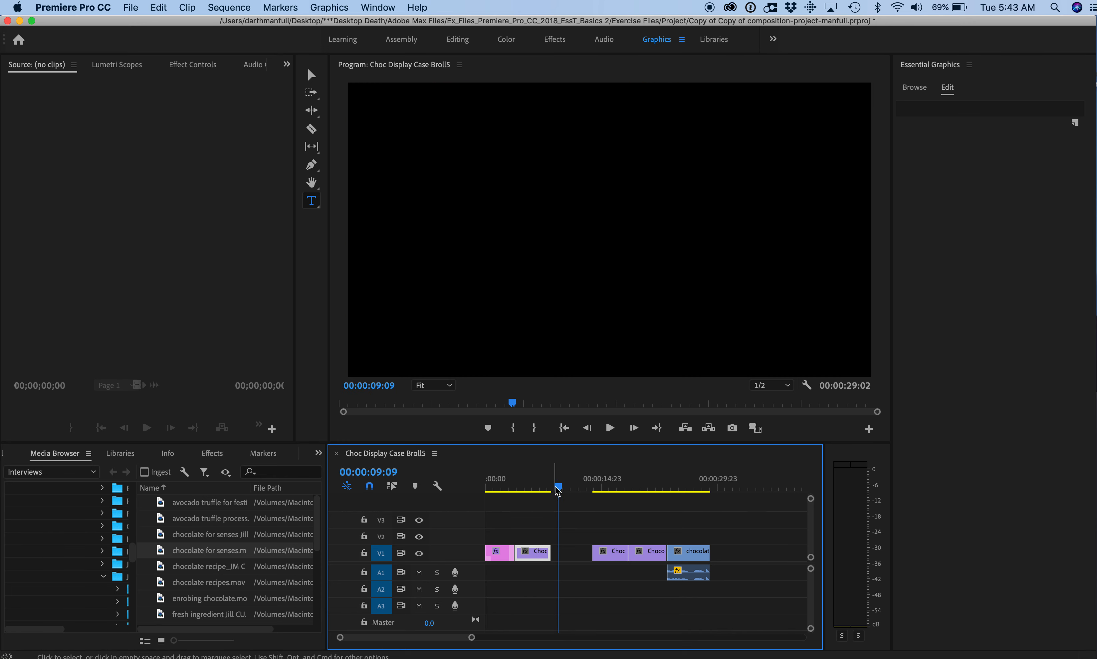
Step: Play the sequence from the beginning to review the PAN SHOT title and the first chocolate clip
{"action": "left_click_drag", "start_coordinate": [557, 490], "coordinate": [484, 495]}
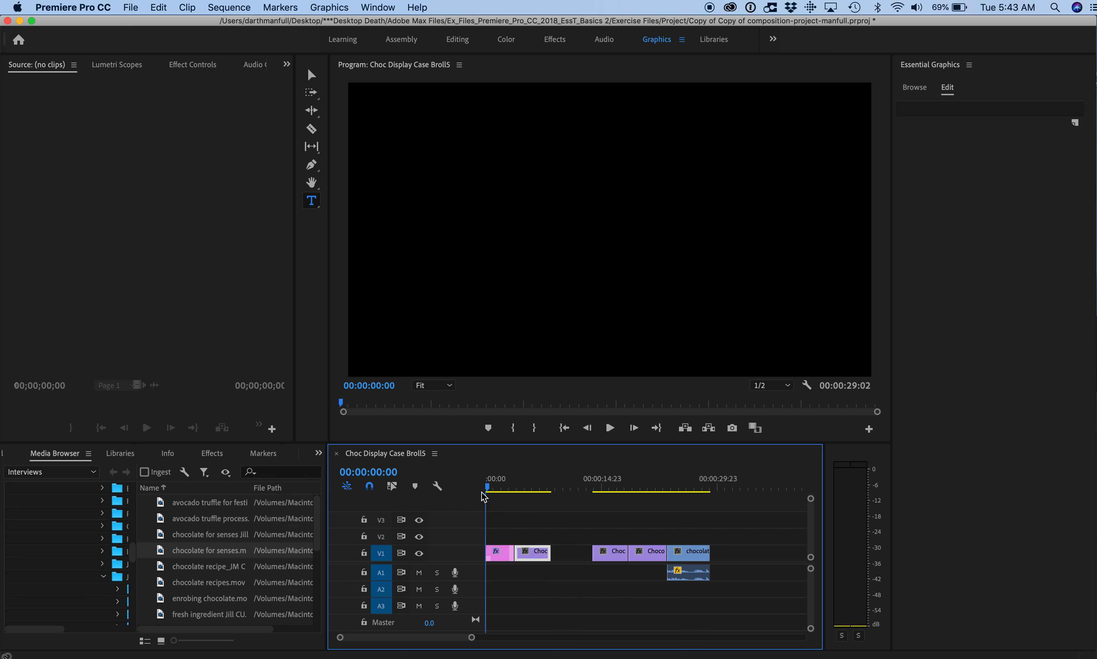
{"action": "key", "text": "space"}
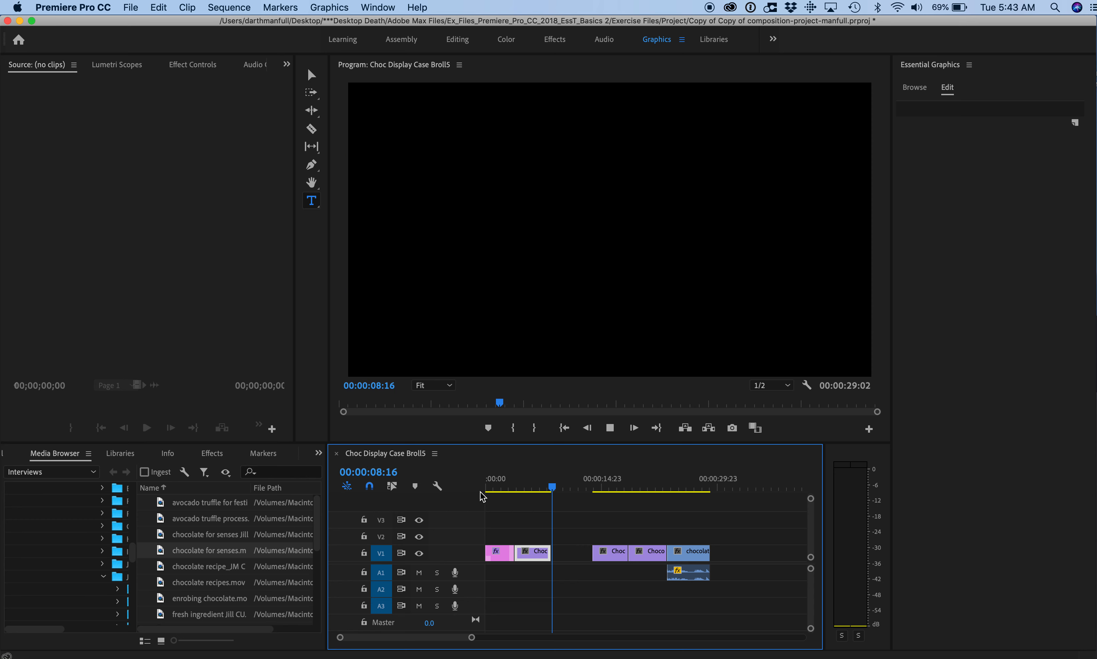
{"action": "left_click", "coordinate": [915, 90]}
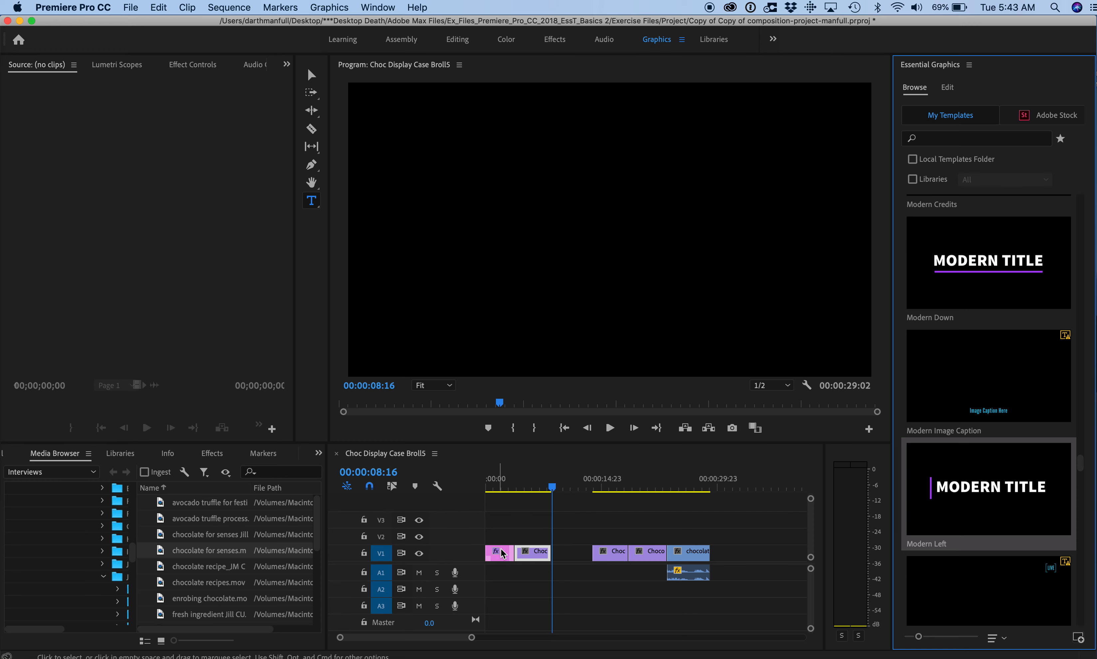
Step: Duplicate the PAN SHOT title and place the copy on V1 directly after the first chocolate clip
{"action": "left_click_drag", "start_coordinate": [552, 491], "coordinate": [501, 494]}
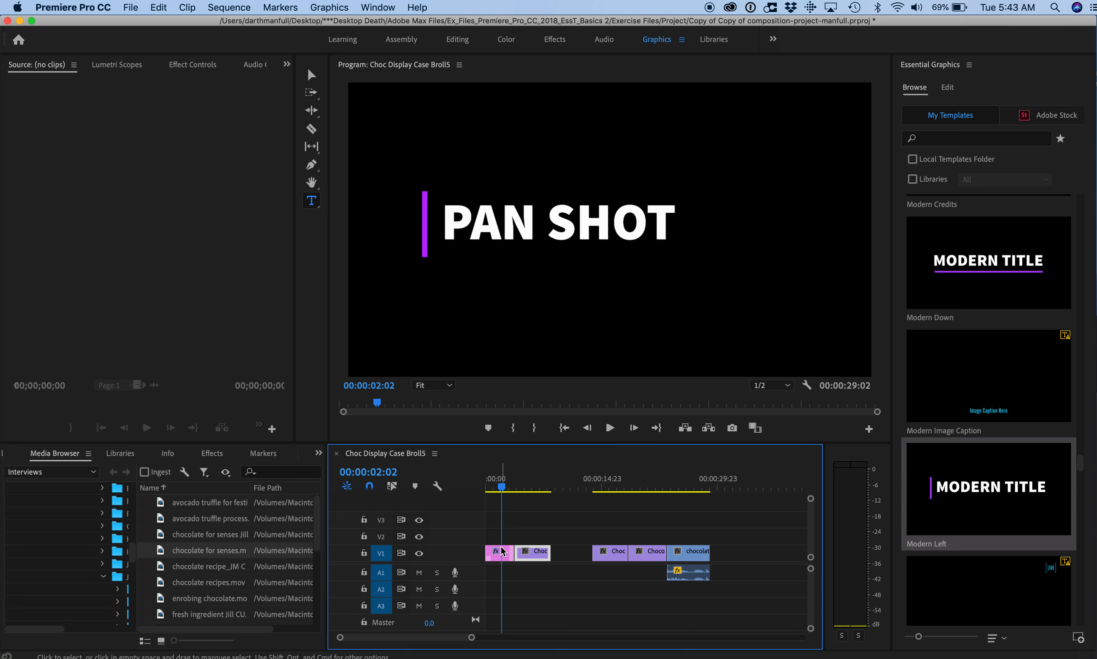
{"action": "left_click_drag", "start_coordinate": [502, 552], "coordinate": [565, 553]}
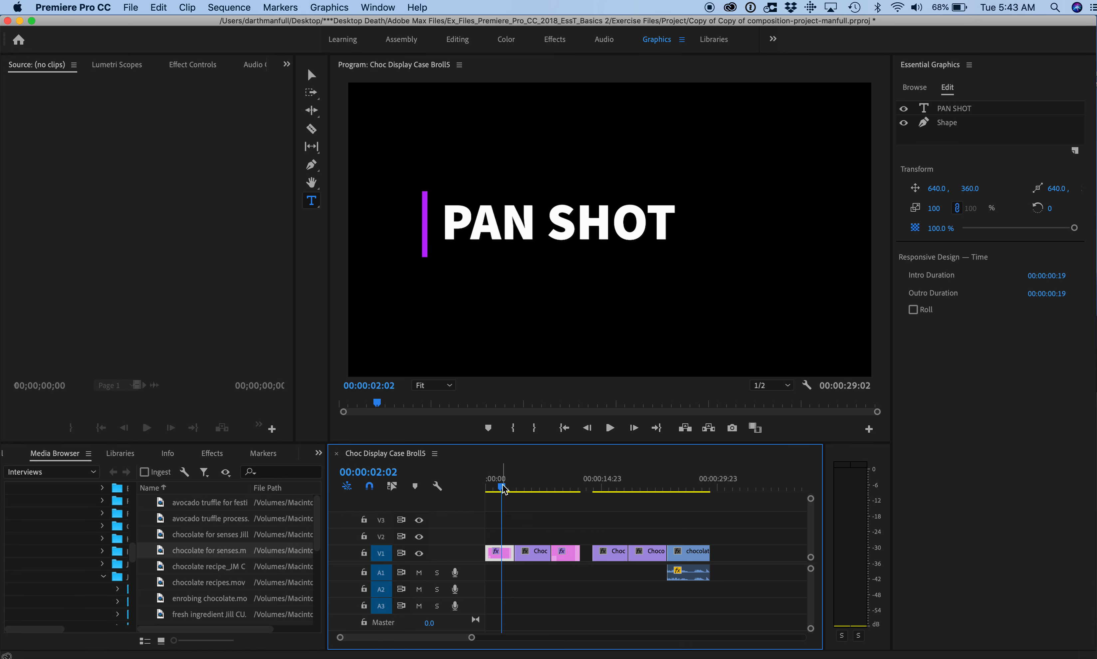
{"action": "left_click_drag", "start_coordinate": [502, 487], "coordinate": [560, 493]}
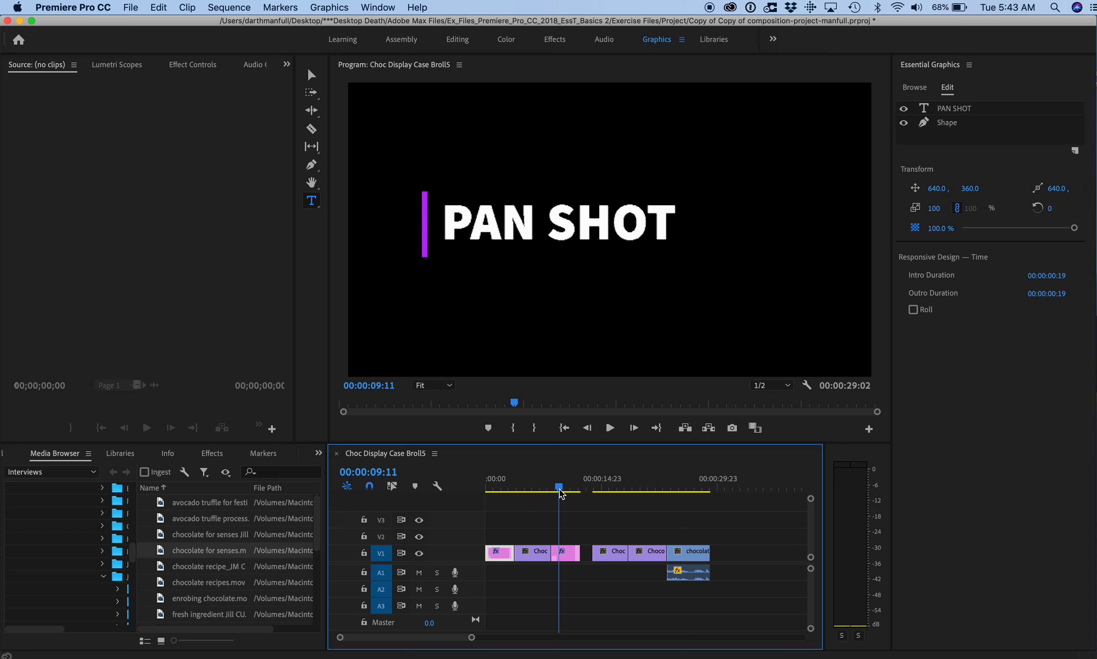
Step: Change the text of the duplicated title after the first chocolate clip to TIGHT SHOT
{"action": "left_click", "coordinate": [565, 552]}
{"action": "left_click", "coordinate": [612, 555]}
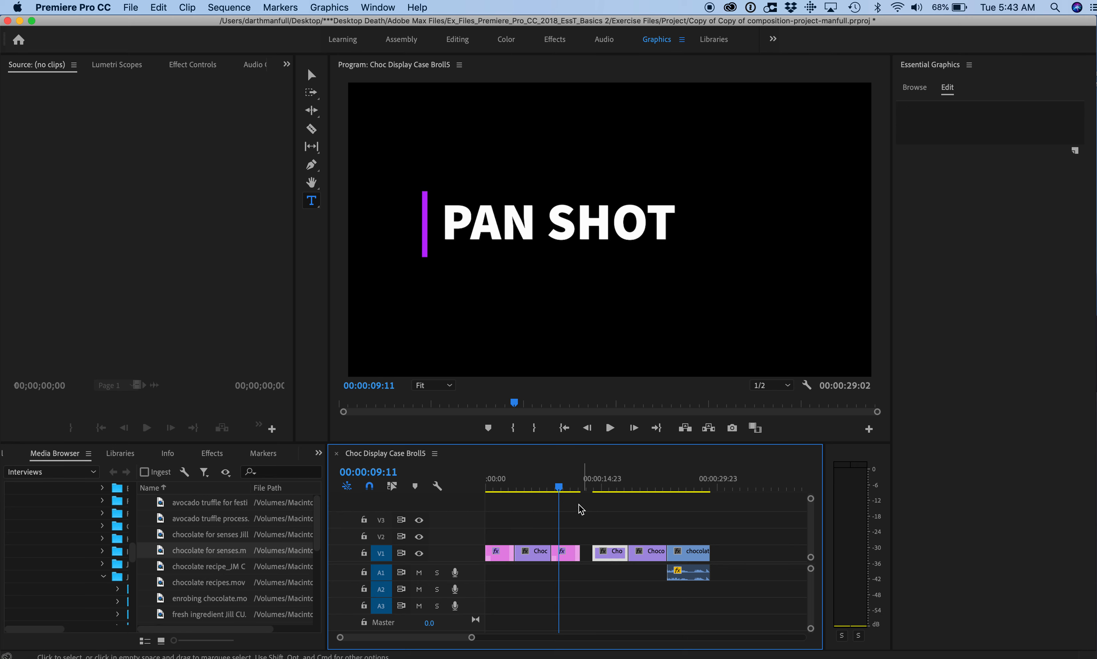
{"action": "mouse_move", "coordinate": [559, 487]}
{"action": "left_mouse_down"}
{"action": "mouse_move", "coordinate": [609, 495]}
{"action": "mouse_move", "coordinate": [567, 489]}
{"action": "left_mouse_up"}
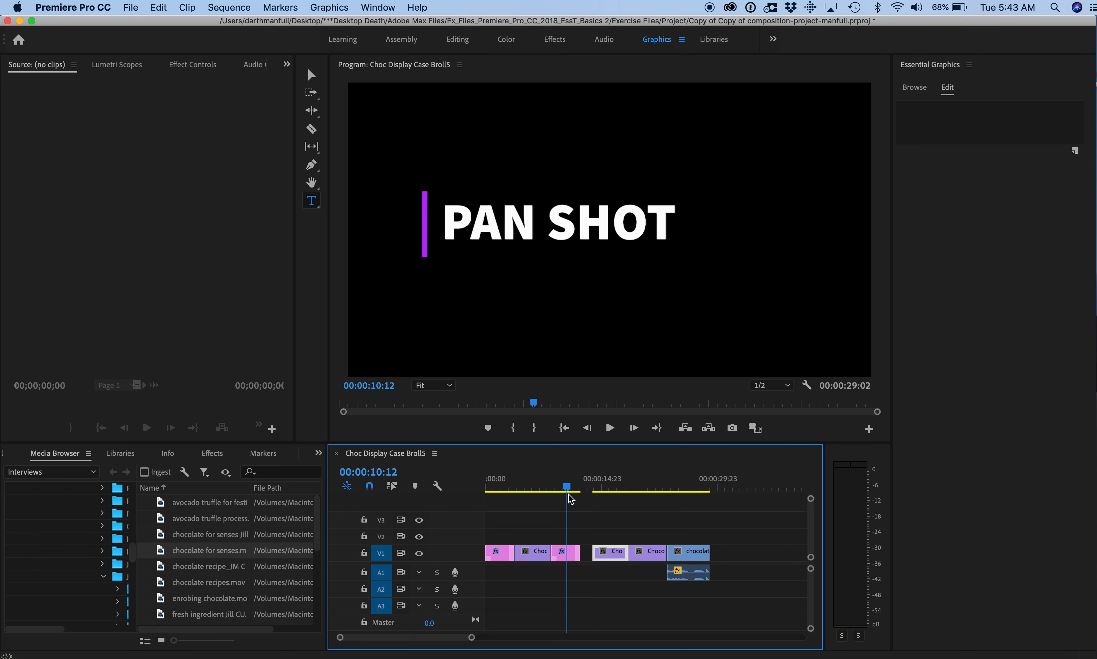
{"action": "left_click", "coordinate": [574, 556]}
{"action": "left_click", "coordinate": [501, 209]}
{"action": "double_click", "coordinate": [501, 209]}
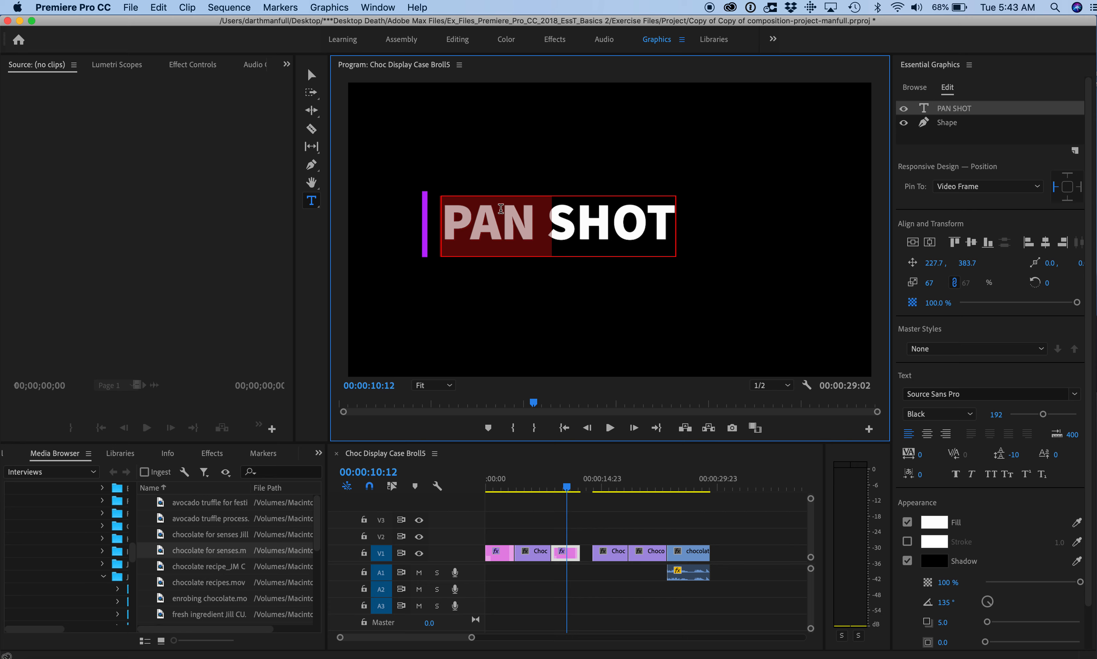
{"action": "type", "text": "TIGHT"}
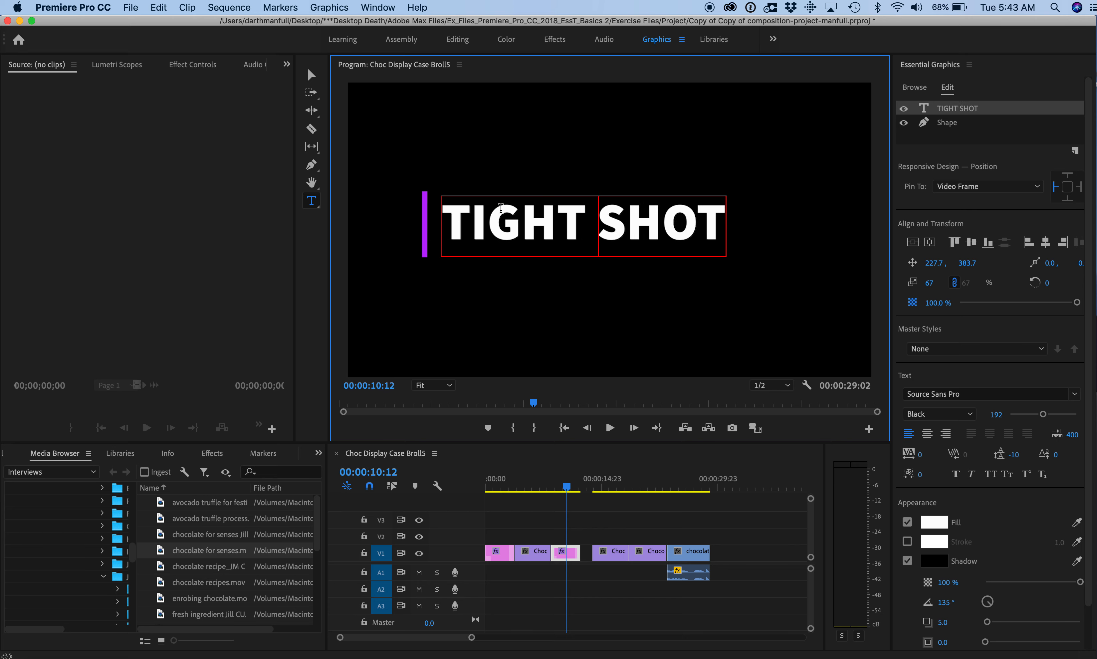
{"action": "left_click", "coordinate": [591, 530]}
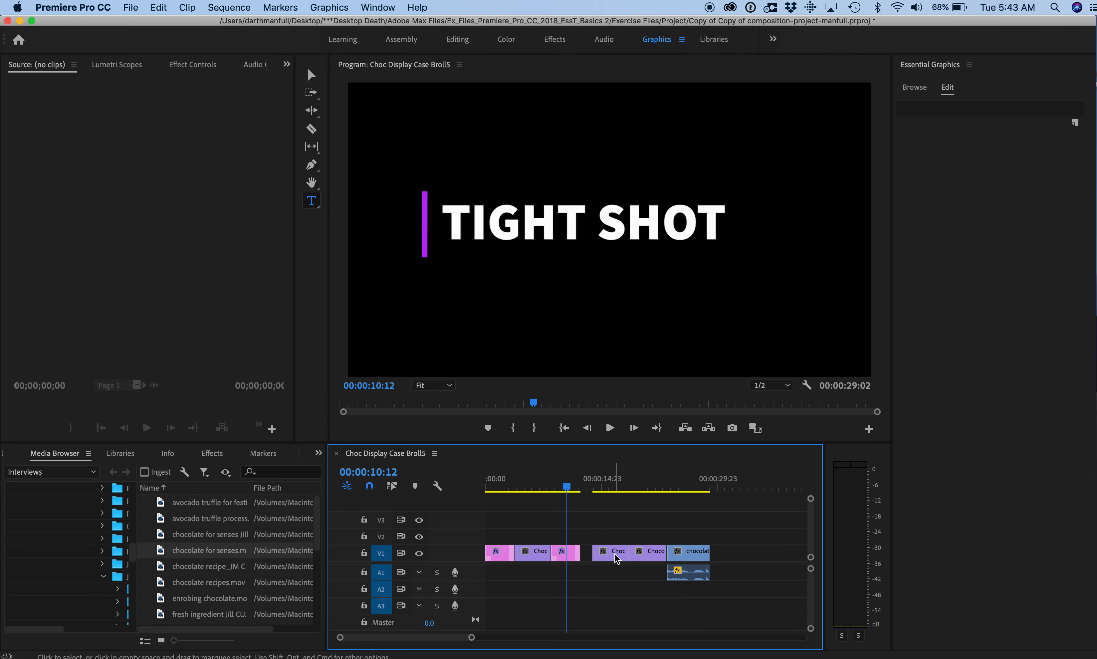
Step: Place the second chocolate clip directly after the TIGHT SHOT title and shift the two remaining clips later to make room
{"action": "left_click_drag", "start_coordinate": [618, 558], "coordinate": [608, 559]}
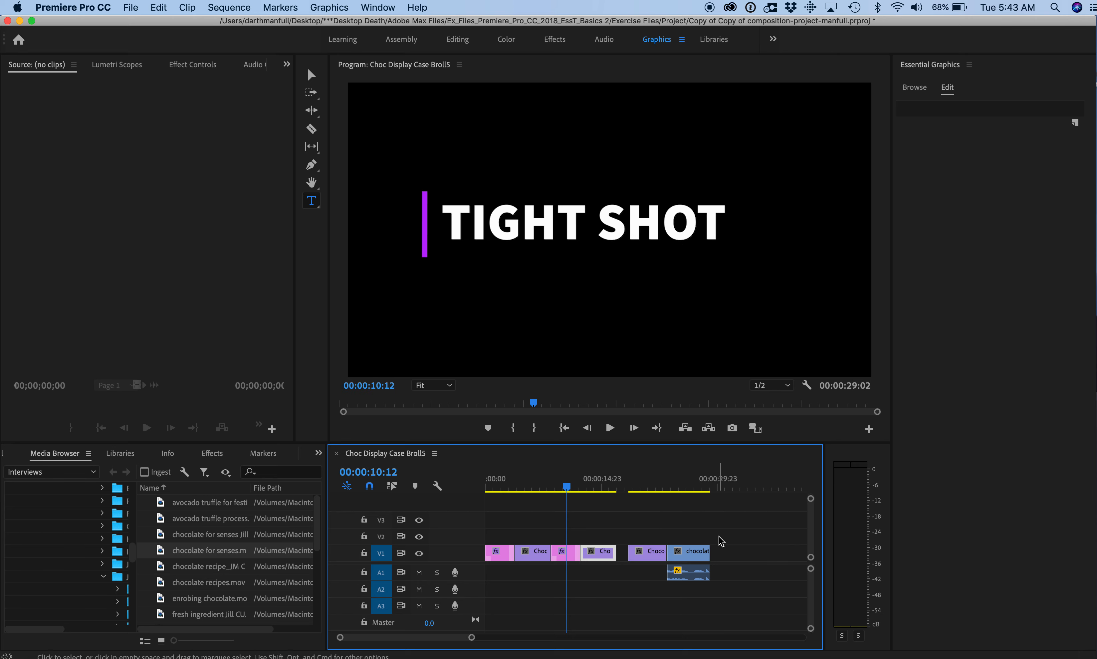
{"action": "left_click_drag", "start_coordinate": [717, 541], "coordinate": [649, 603]}
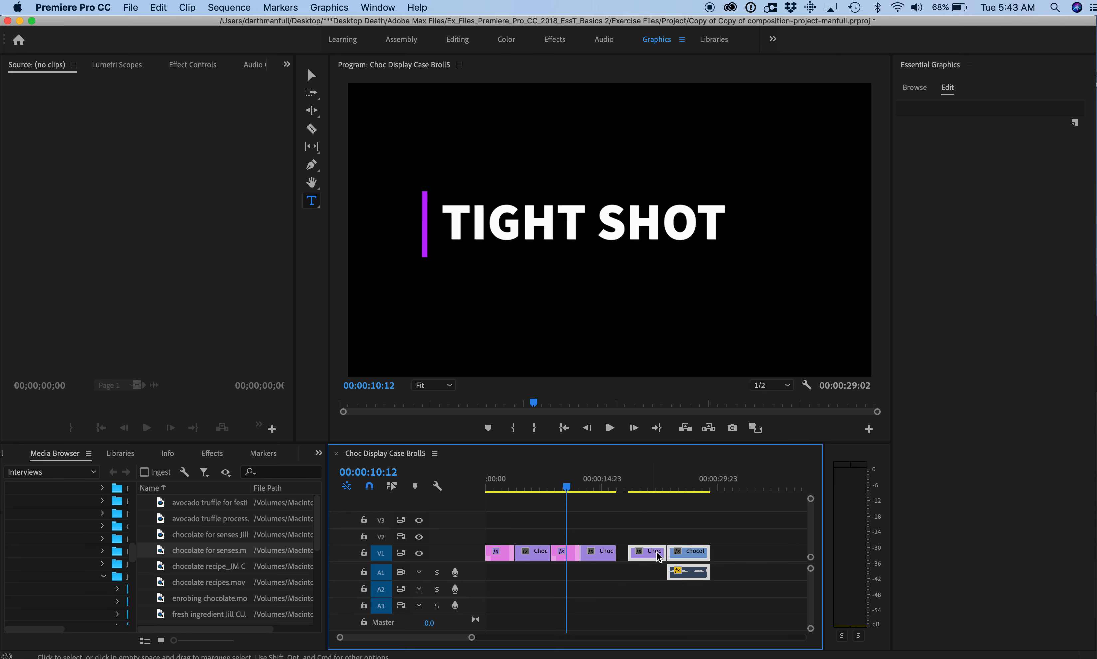
{"action": "left_click_drag", "start_coordinate": [654, 561], "coordinate": [728, 561]}
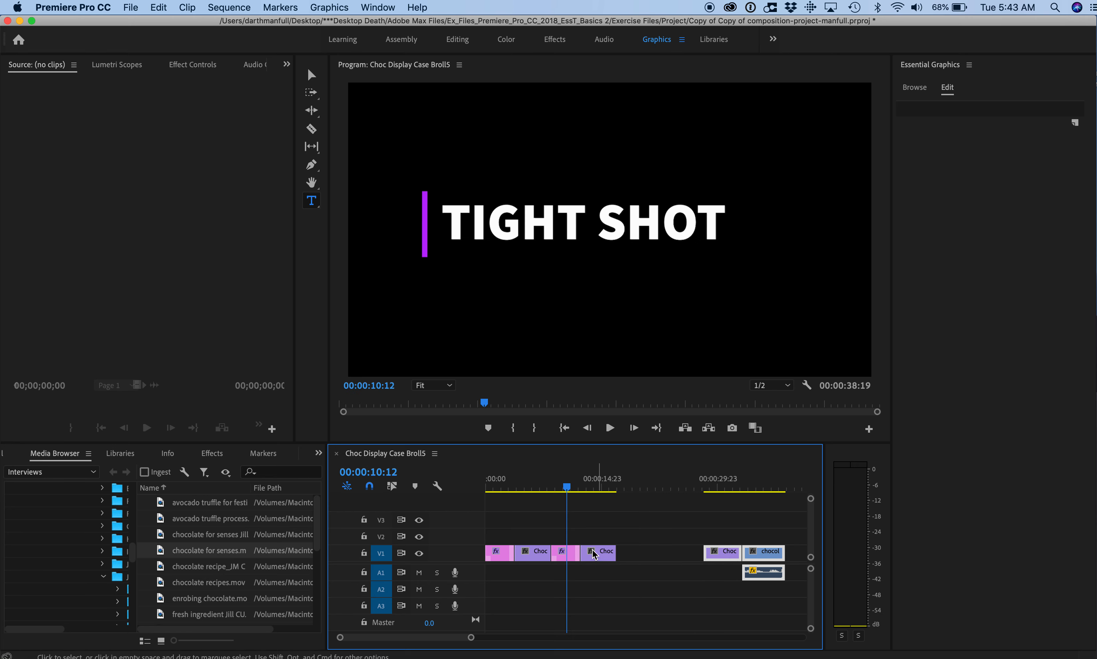
Step: Place copies of the TIGHT SHOT title before the third chocolate clip and before the interview clip, closing all gaps on V1
{"action": "left_click", "coordinate": [573, 553]}
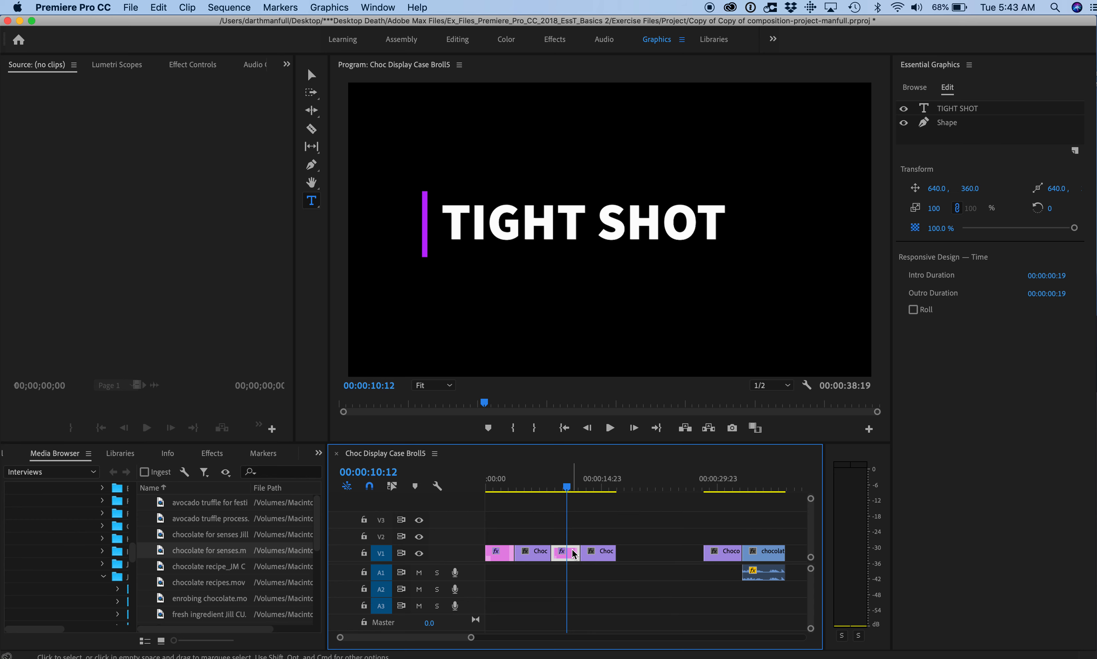
{"action": "left_click_drag", "start_coordinate": [573, 554], "coordinate": [644, 560]}
{"action": "left_click_drag", "start_coordinate": [734, 556], "coordinate": [697, 551]}
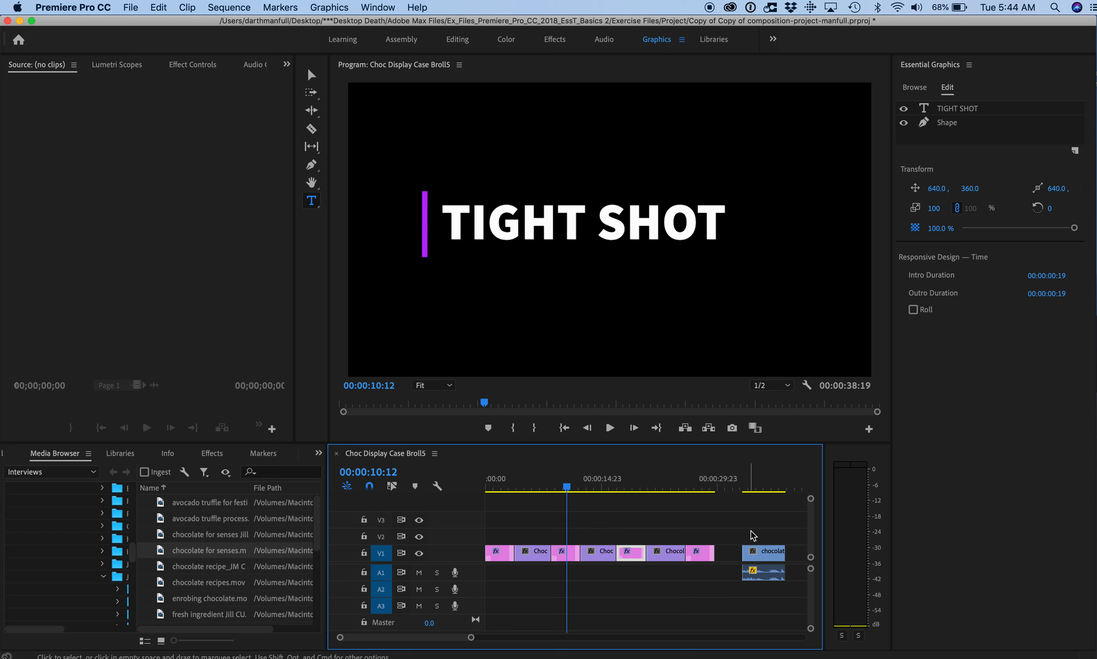
{"action": "left_click", "coordinate": [762, 551]}
{"action": "left_click_drag", "start_coordinate": [772, 557], "coordinate": [745, 556]}
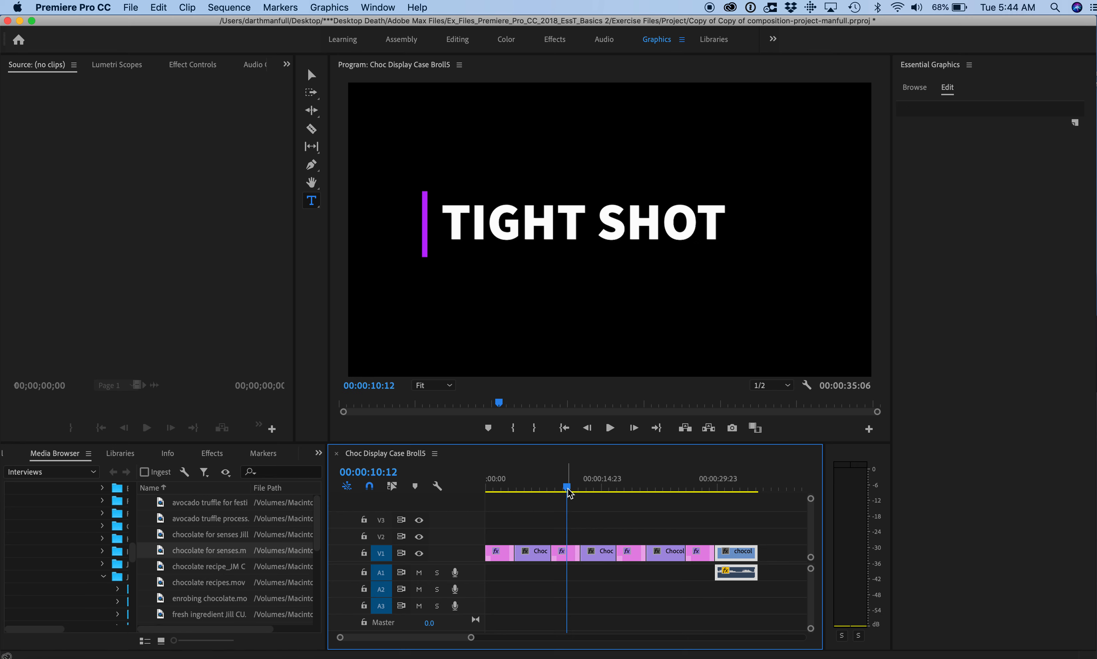
Step: Change the text of the title before the third chocolate clip to MEDIUM SHOT
{"action": "left_click_drag", "start_coordinate": [567, 489], "coordinate": [631, 489]}
{"action": "left_click", "coordinate": [631, 552]}
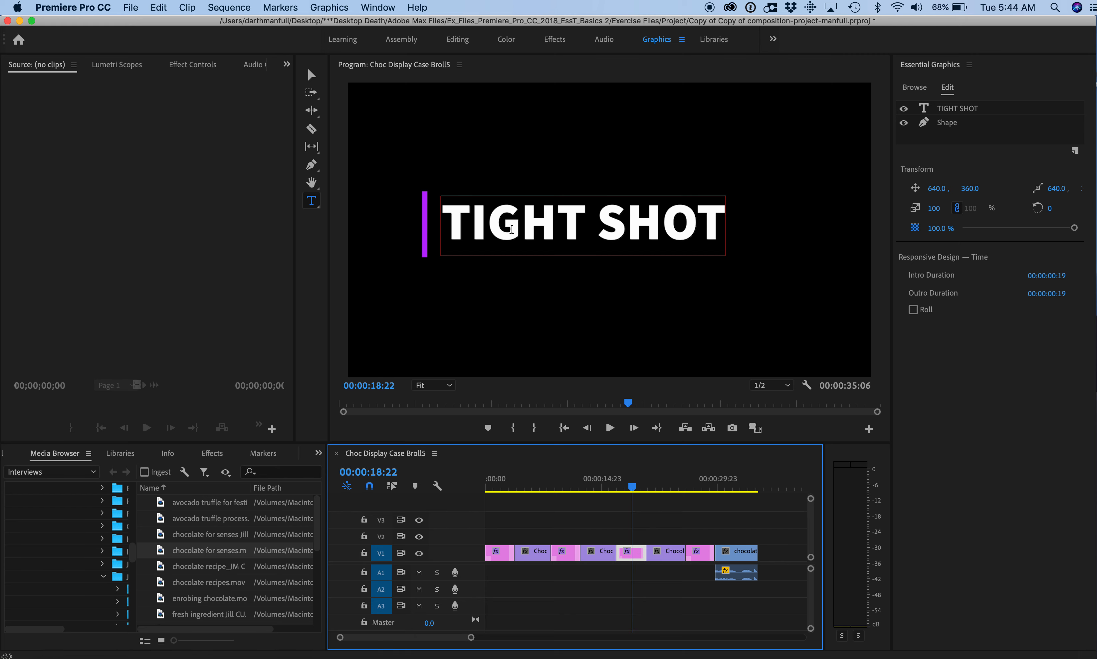
{"action": "double_click", "coordinate": [512, 227]}
{"action": "type", "text": "MEDIUM"}
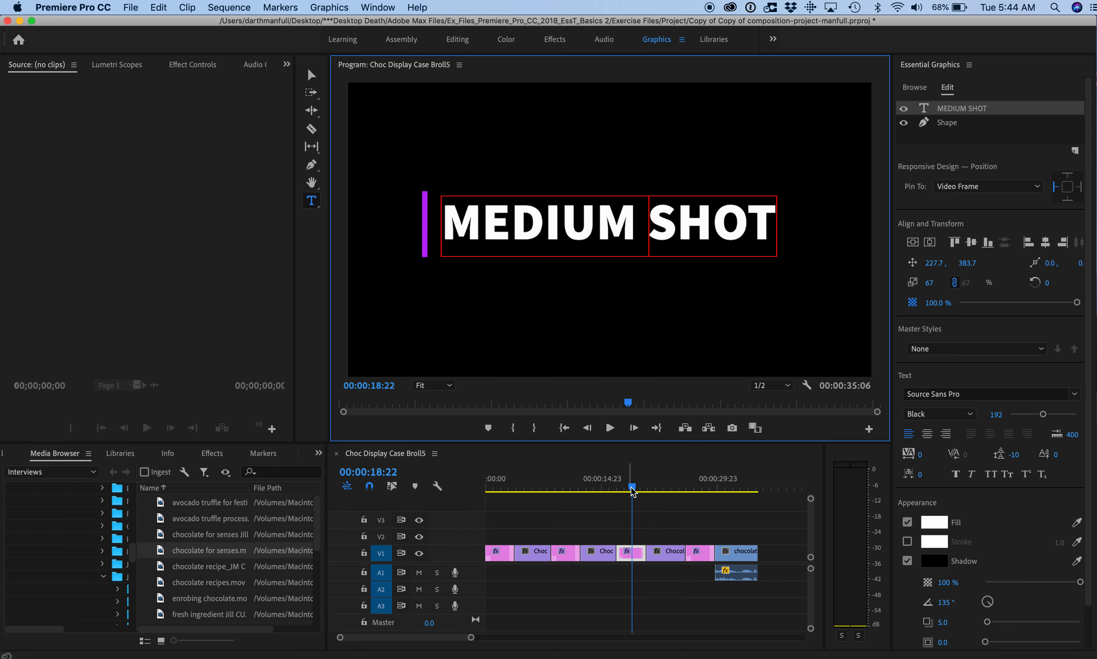
Step: Change the text of the title before the interview clip to SOUND BITE, save the project and scrub through the interview
{"action": "left_click_drag", "start_coordinate": [632, 490], "coordinate": [698, 498]}
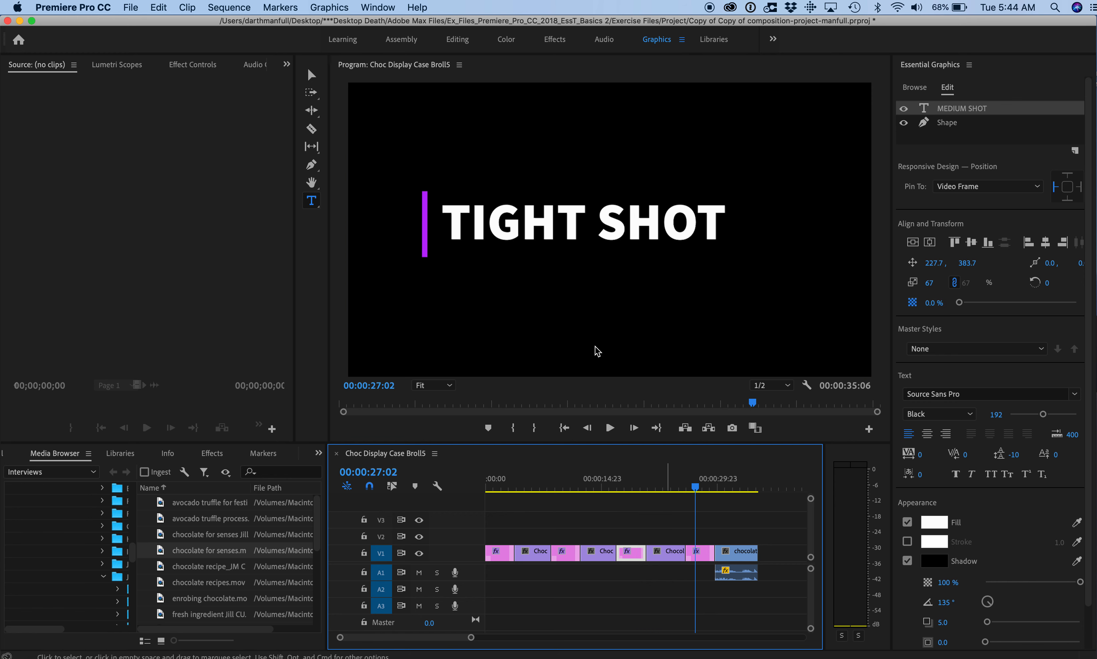
{"action": "double_click", "coordinate": [480, 218]}
{"action": "triple_click", "coordinate": [480, 217]}
{"action": "type", "text": "SO"}
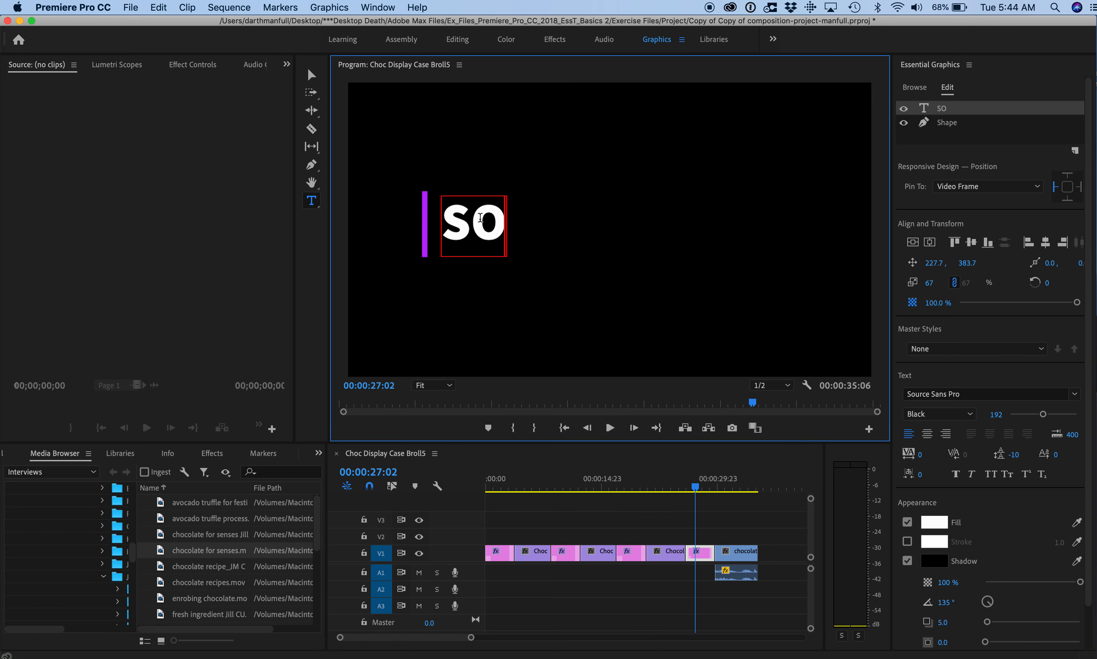
{"action": "type", "text": "UND BITE"}
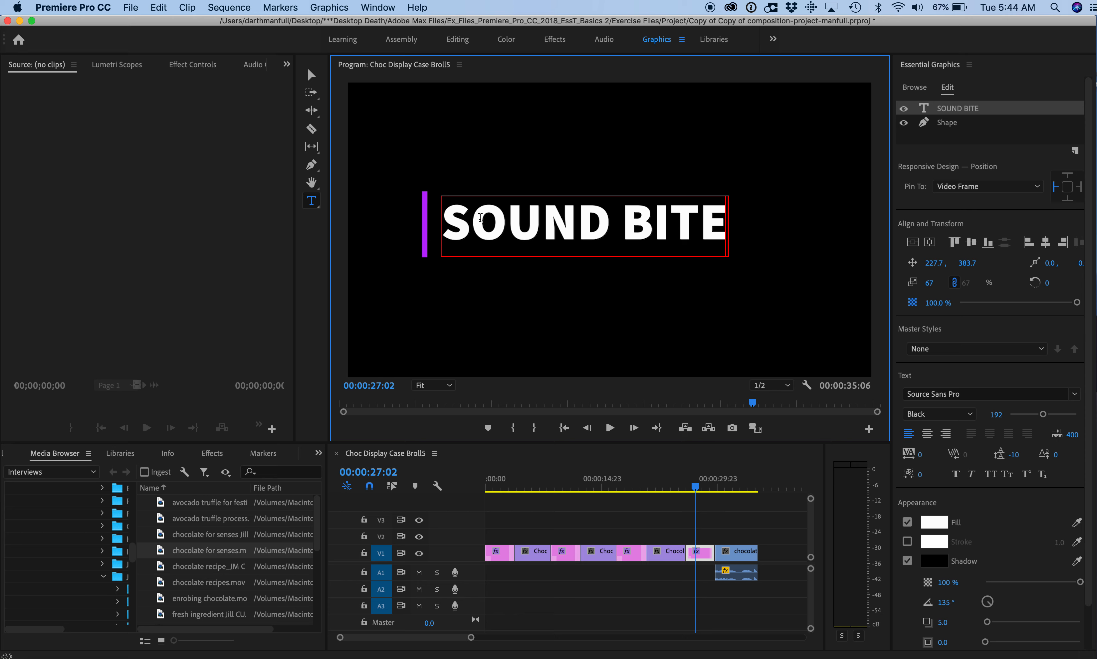
{"action": "key", "text": "super+s"}
{"action": "left_click_drag", "start_coordinate": [695, 485], "coordinate": [752, 508]}
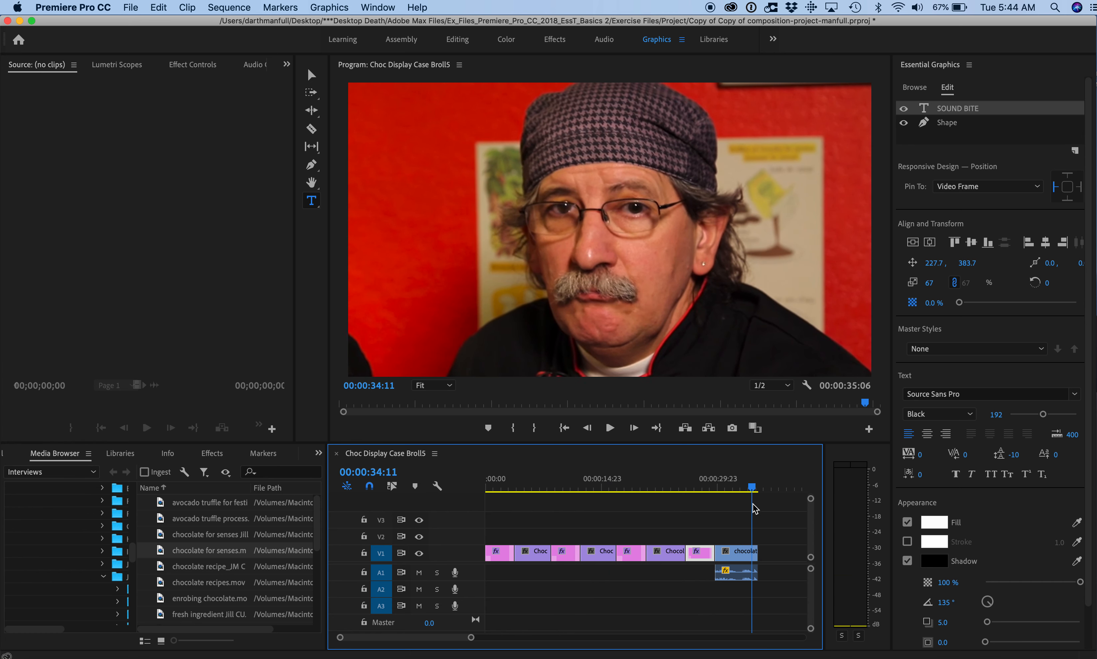